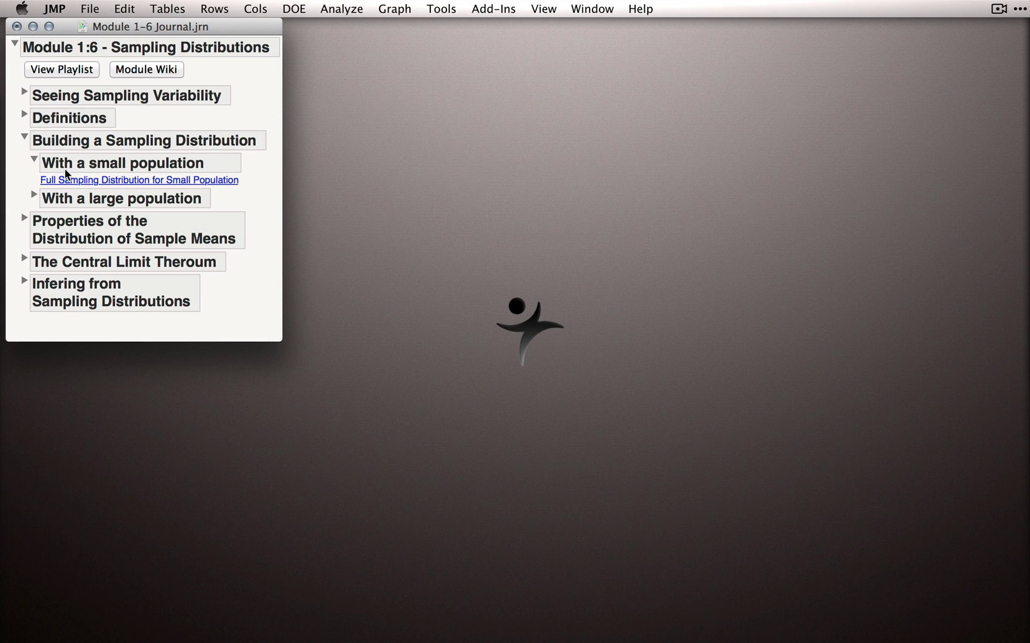
Step: Open the Full Sampling Distribution for Small Population table and select rows 1–10 of Observation 1
left_click(109, 180)
left_click_drag(351, 143, 292, 144)
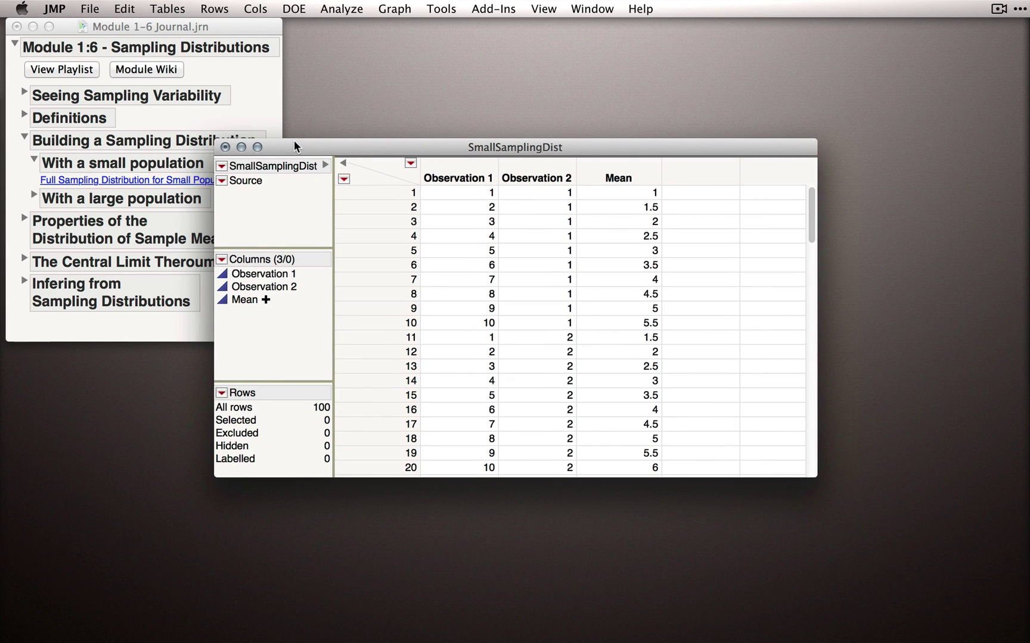
left_click(468, 195)
left_click_drag(471, 199, 465, 319)
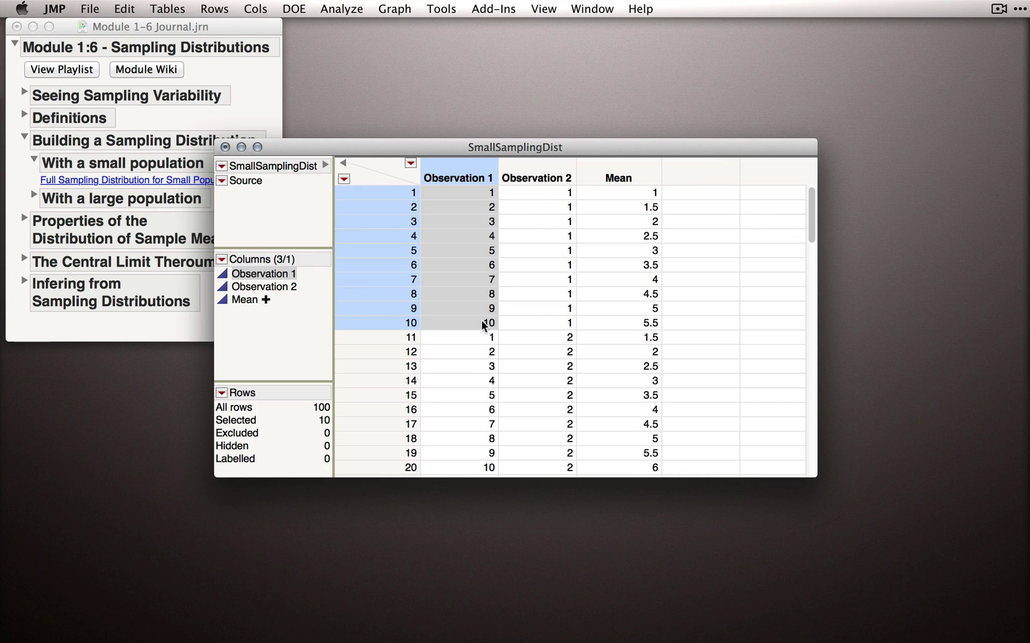
left_click_drag(810, 199, 818, 471)
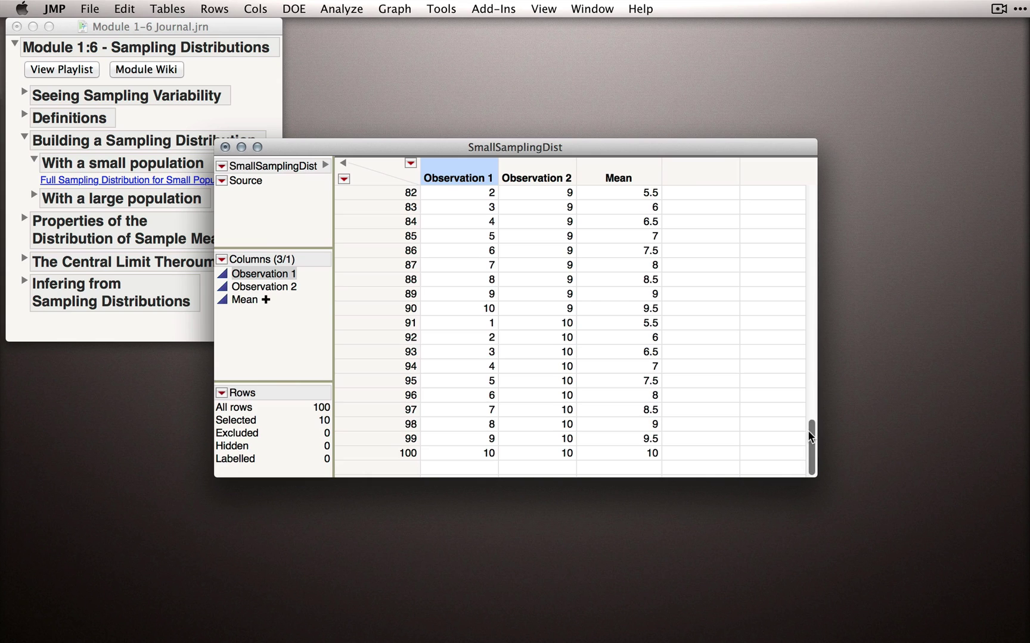
left_click_drag(809, 430, 643, 150)
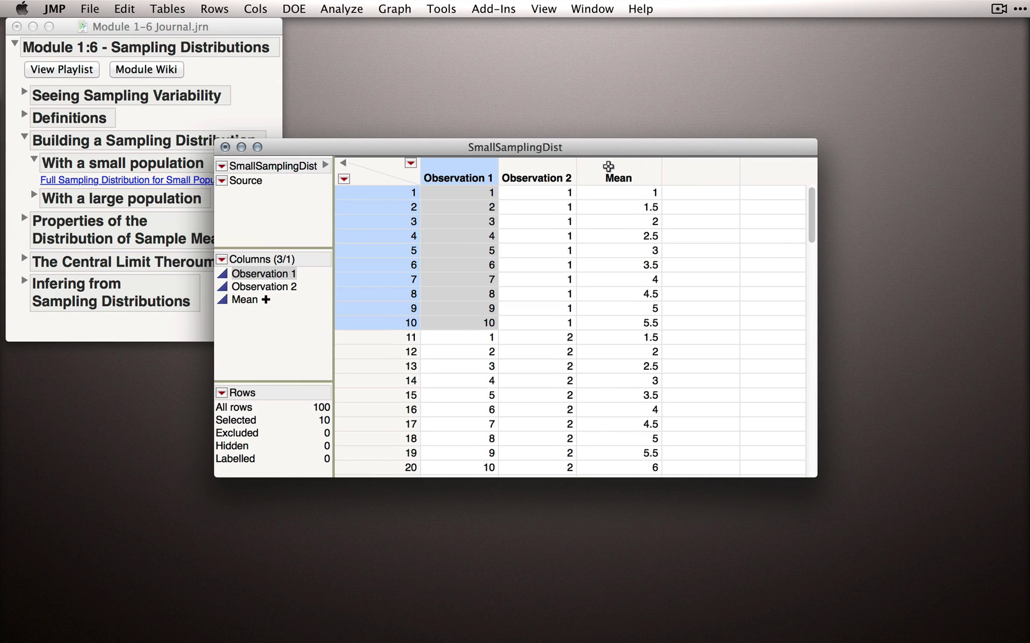
Step: Inspect the Mean formula, Mean(Observation 1, Observation 2), without changing it, then deselect all rows
right_click(607, 166)
left_click(635, 250)
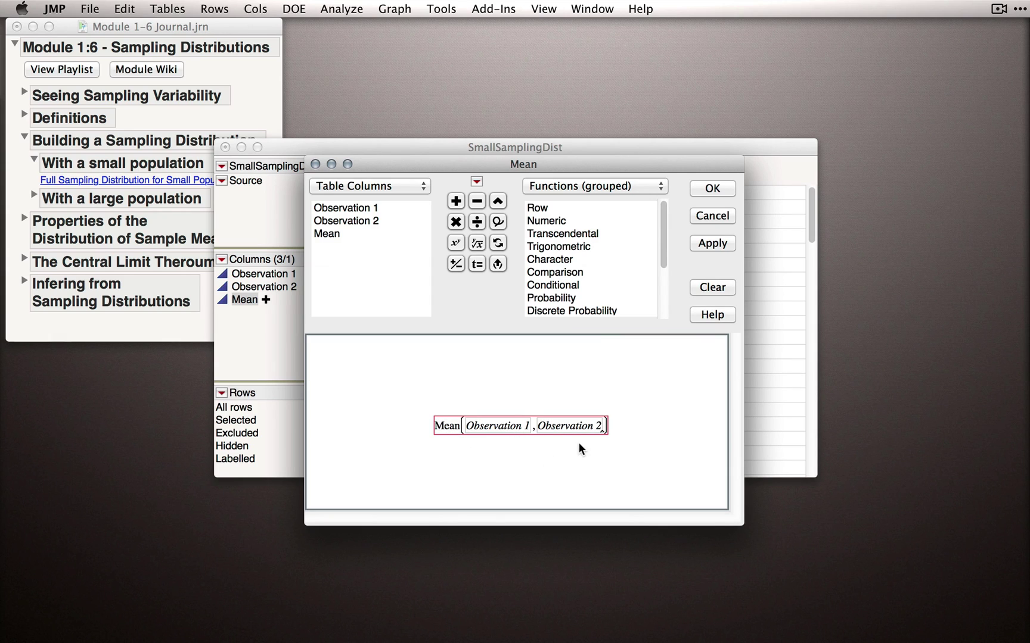
left_click(723, 220)
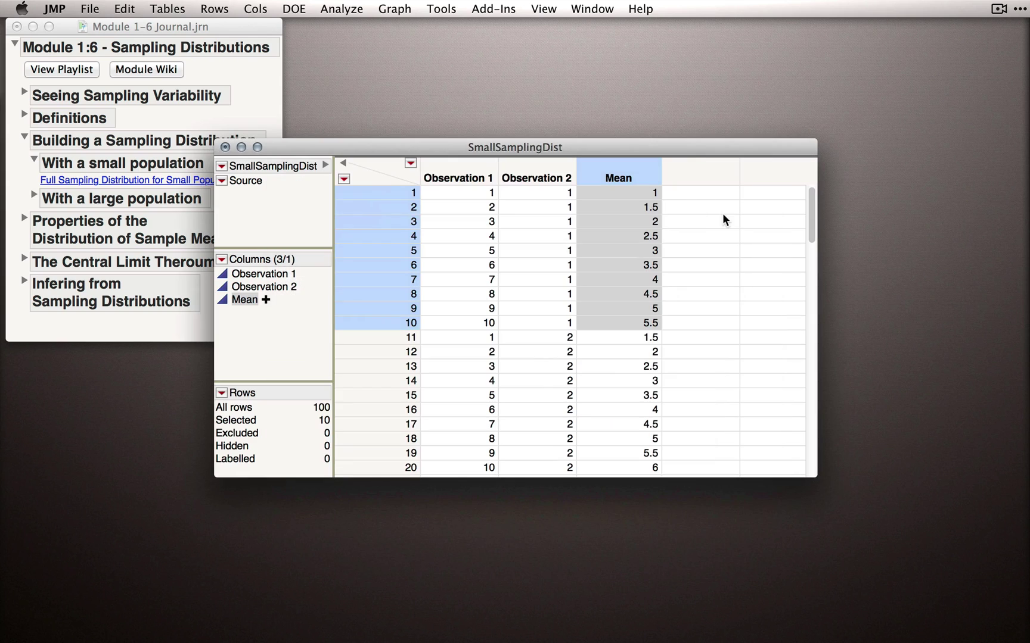
left_click(380, 175)
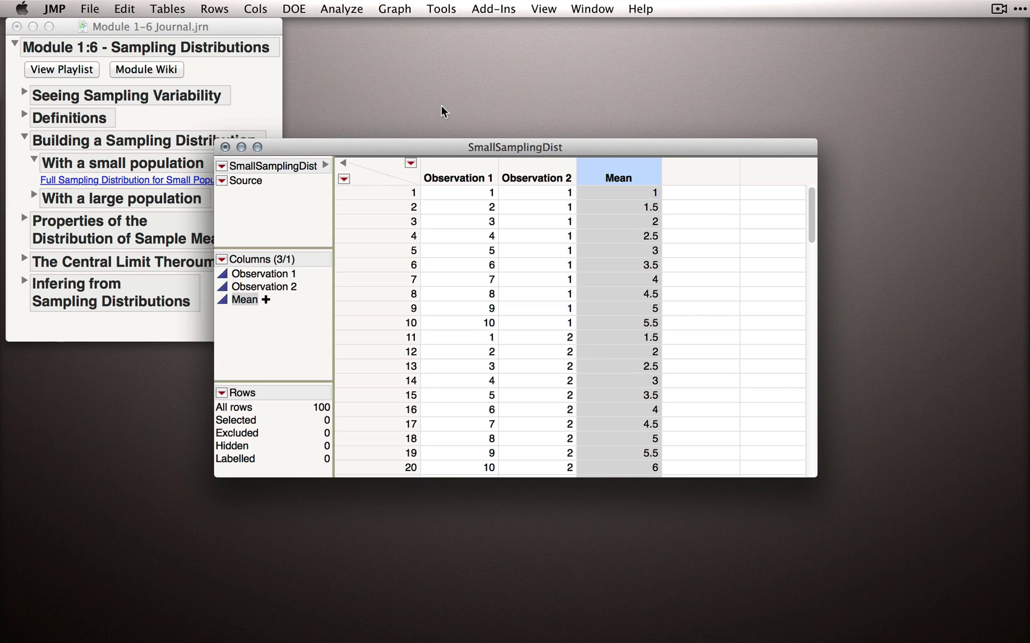
Step: Run a Distribution of the Mean column (mean 5.5, N 100) and move the report up and right
left_click(353, 9)
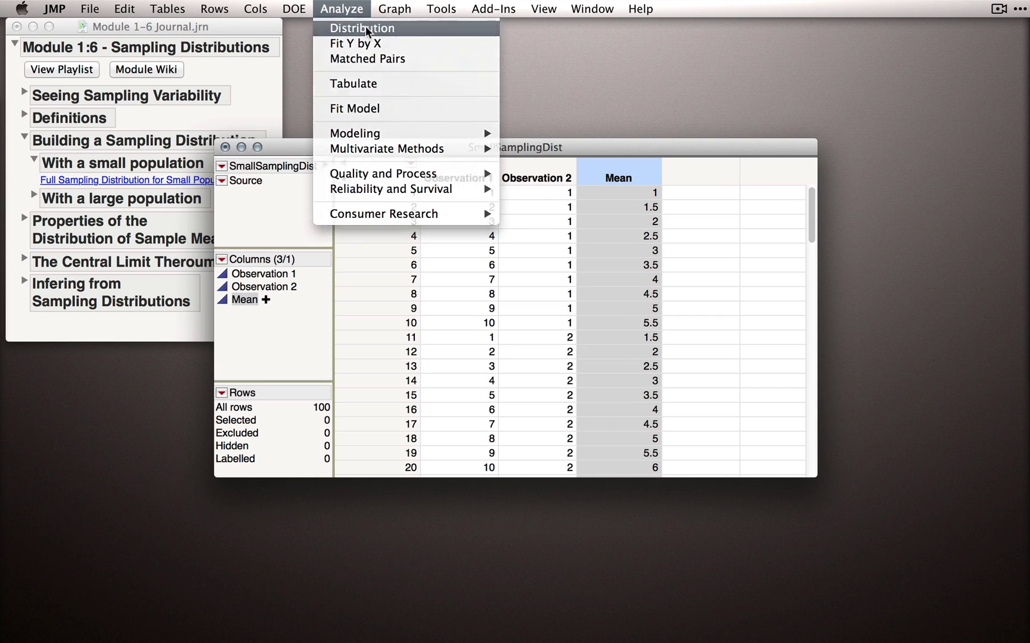
left_click(365, 28)
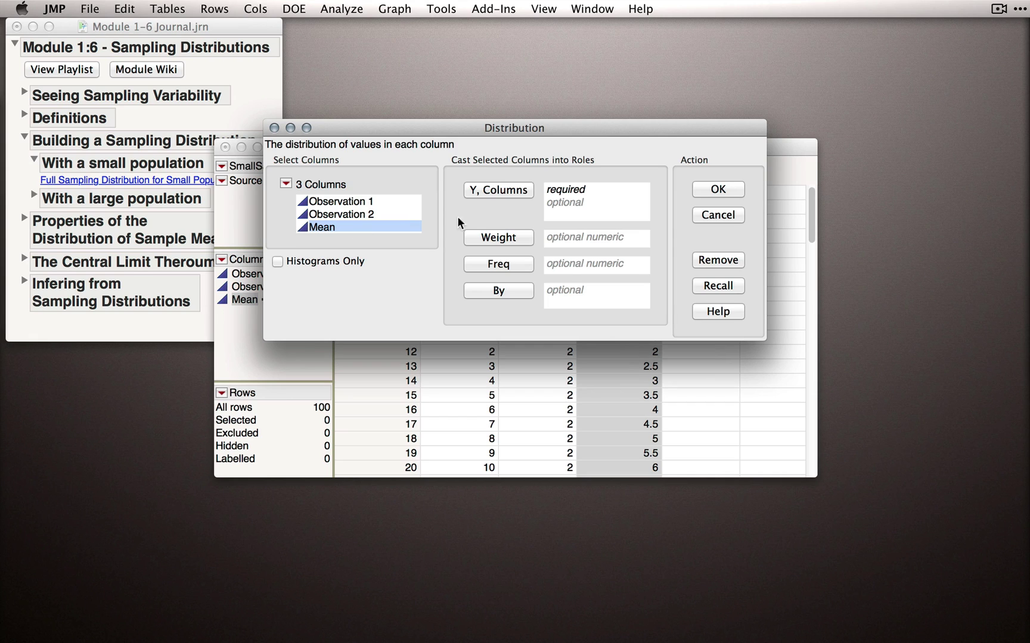
left_click(527, 190)
left_click(713, 194)
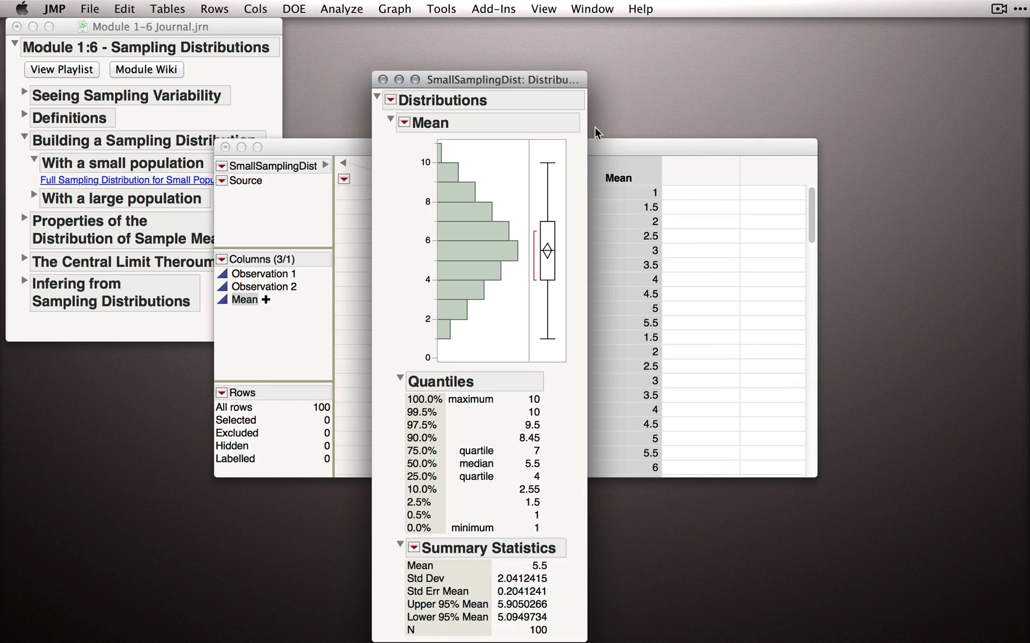
left_click_drag(534, 79, 559, 37)
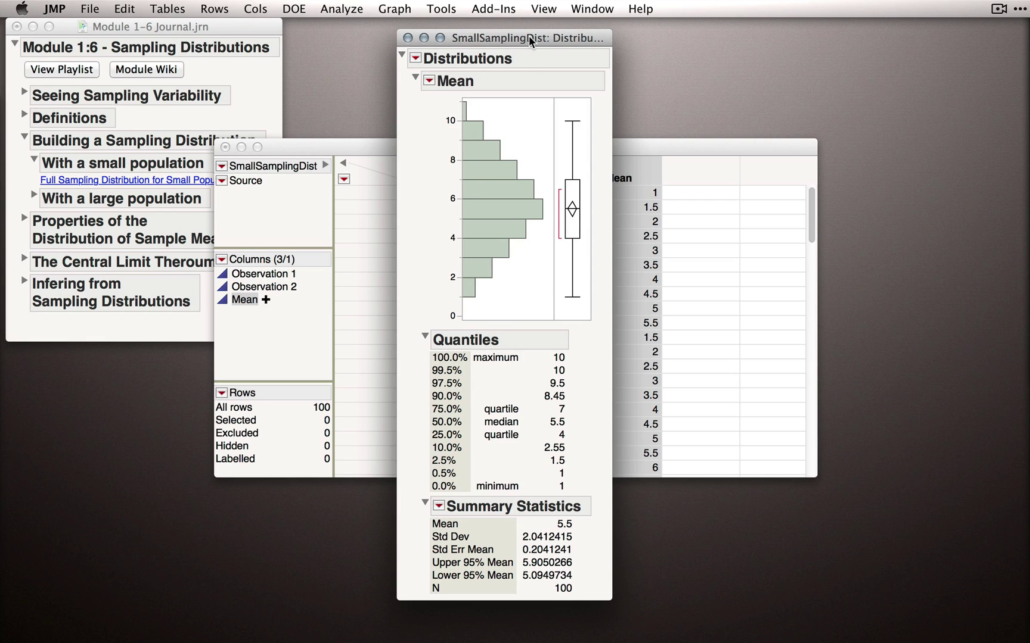
Step: Run a Distribution of Observation 1 and place its report to the left of the Mean report
left_click(343, 7)
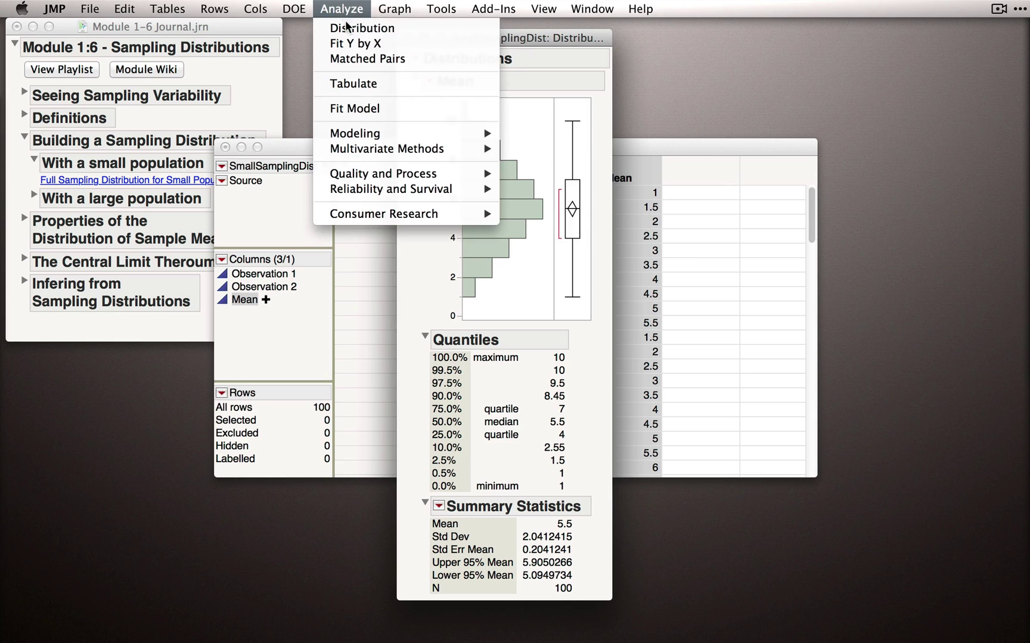
left_click(348, 21)
left_click(339, 201)
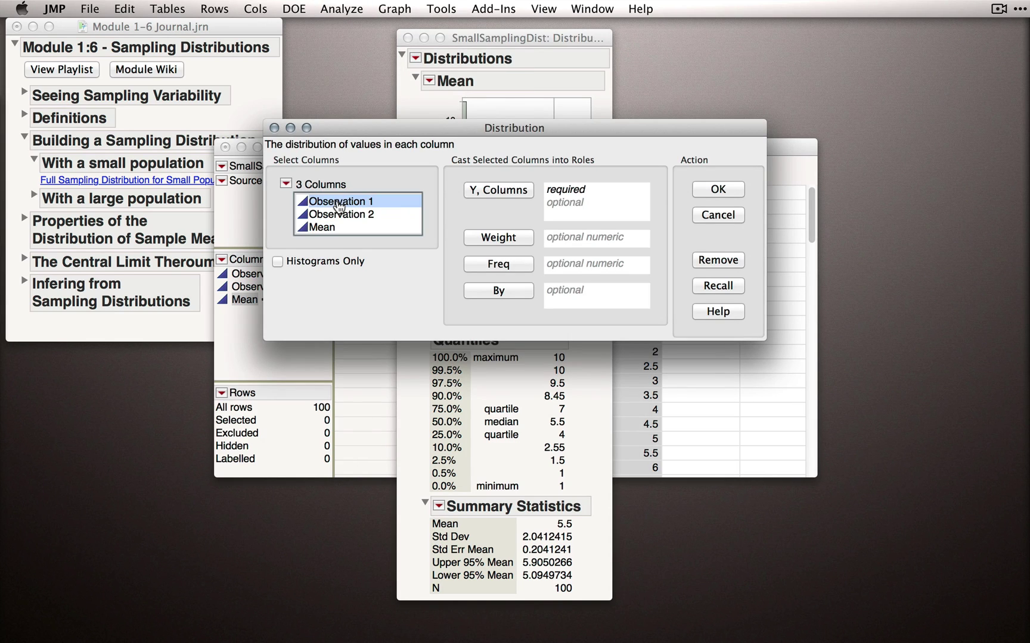
left_click(492, 190)
left_click(706, 190)
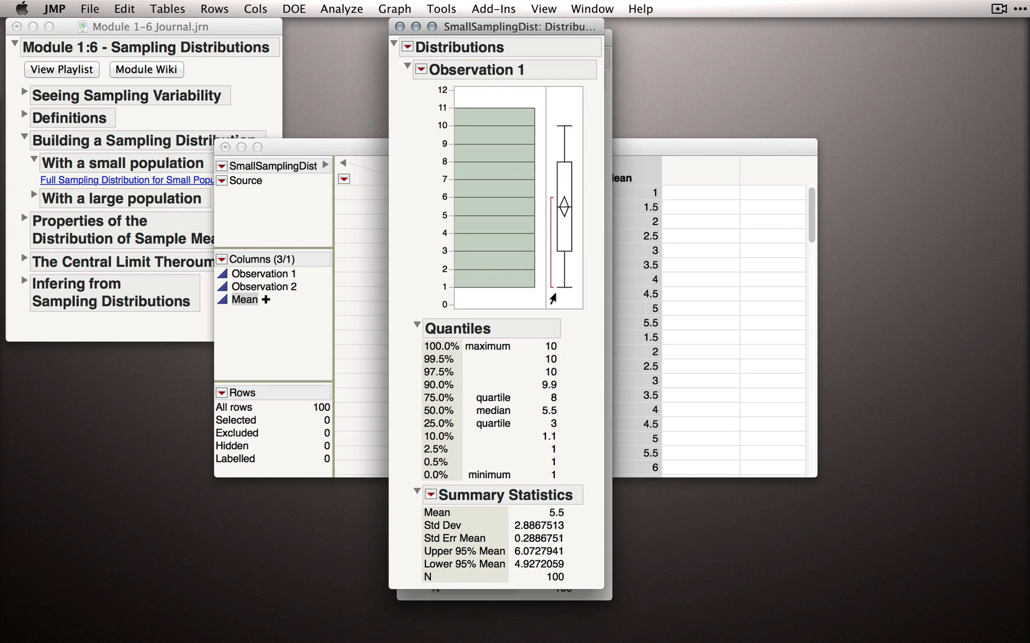
left_click_drag(522, 30, 307, 40)
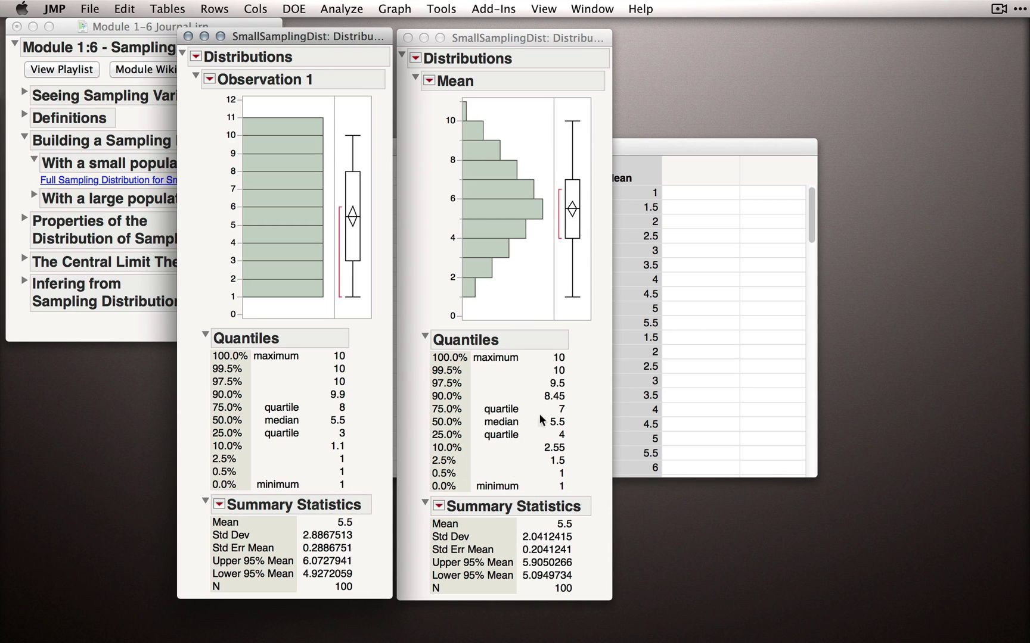
Step: Select the lowest Observation 1 bar, check its linked rows in the data table, then clear the selection
left_click(536, 297)
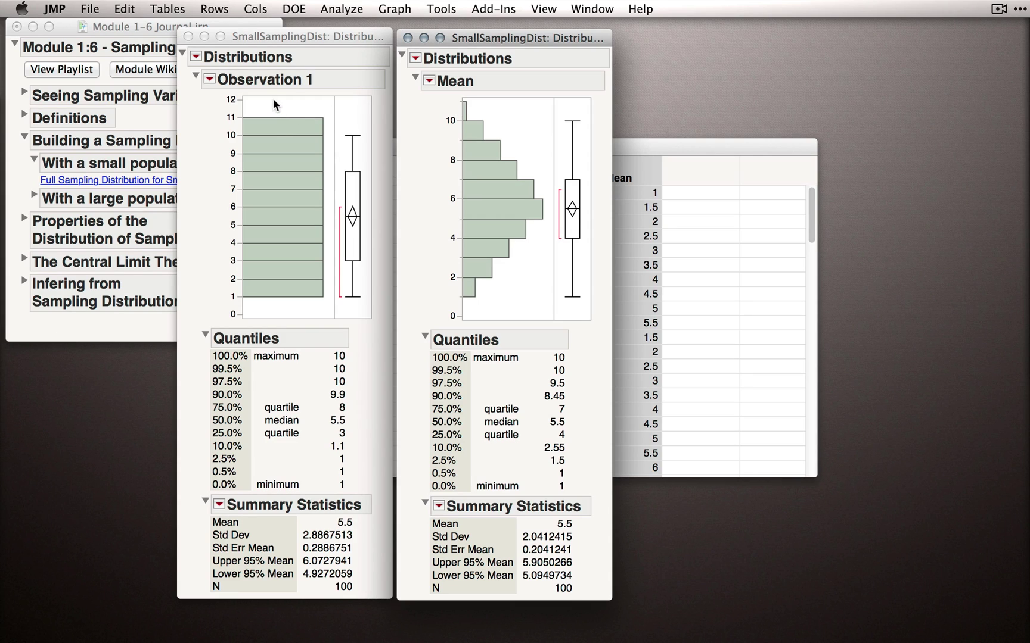
left_click(269, 308)
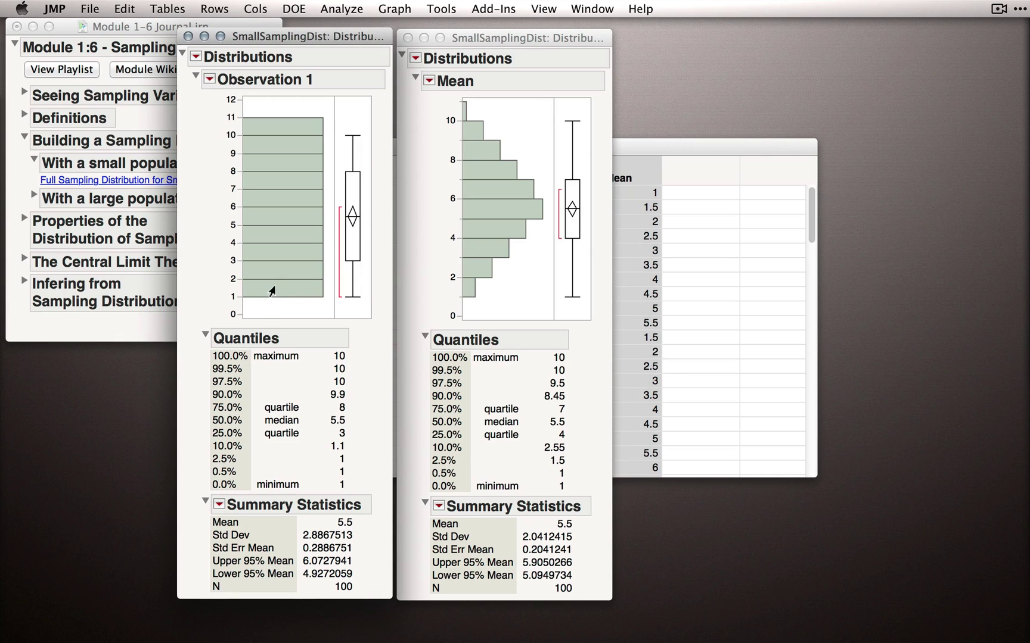
left_click(272, 287)
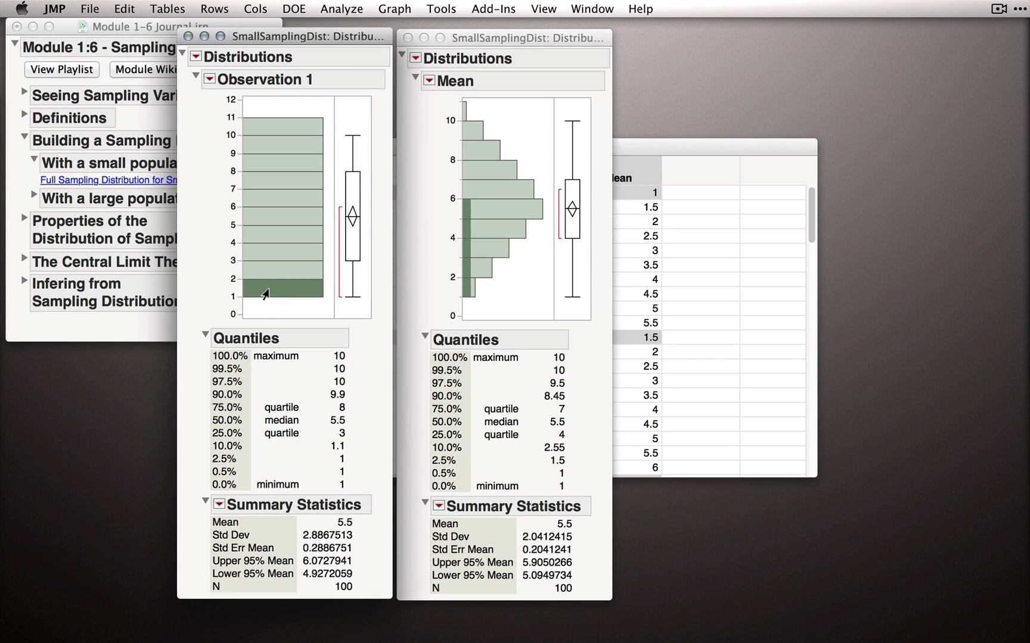
left_click(664, 145)
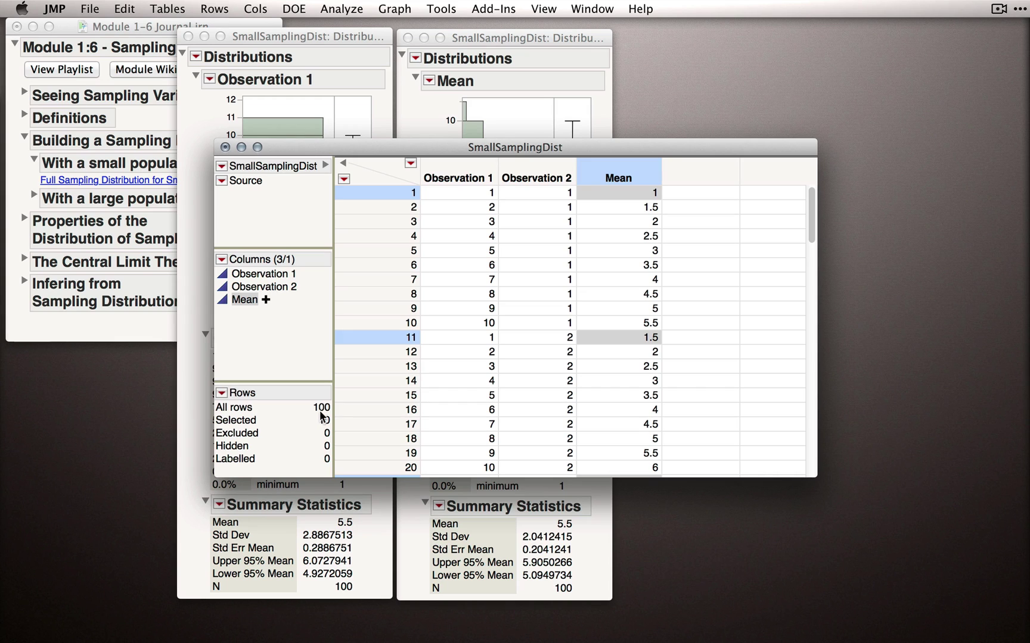
left_click(372, 45)
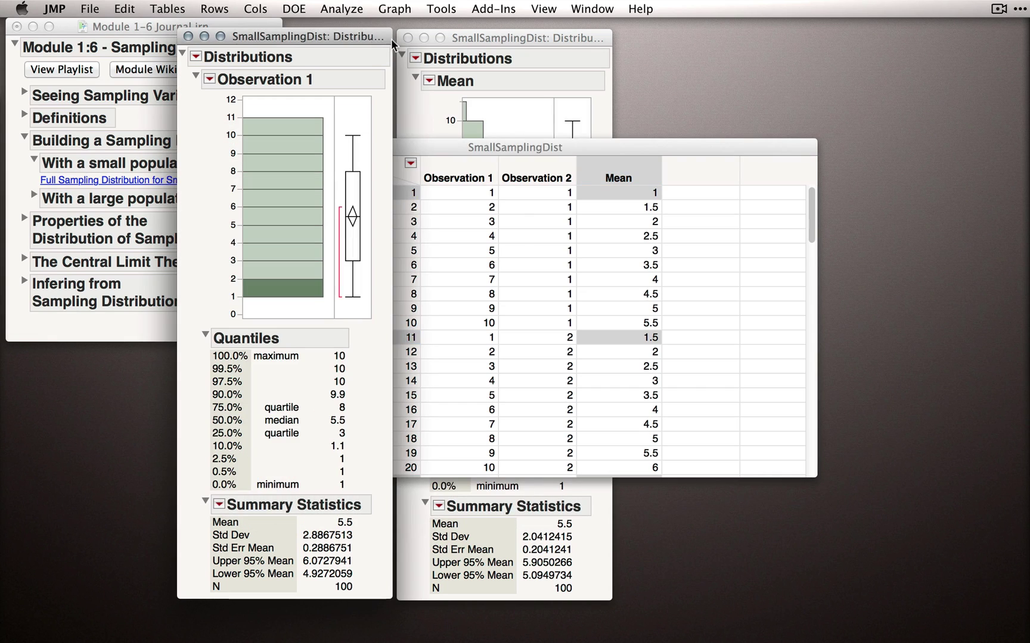
left_click(471, 38)
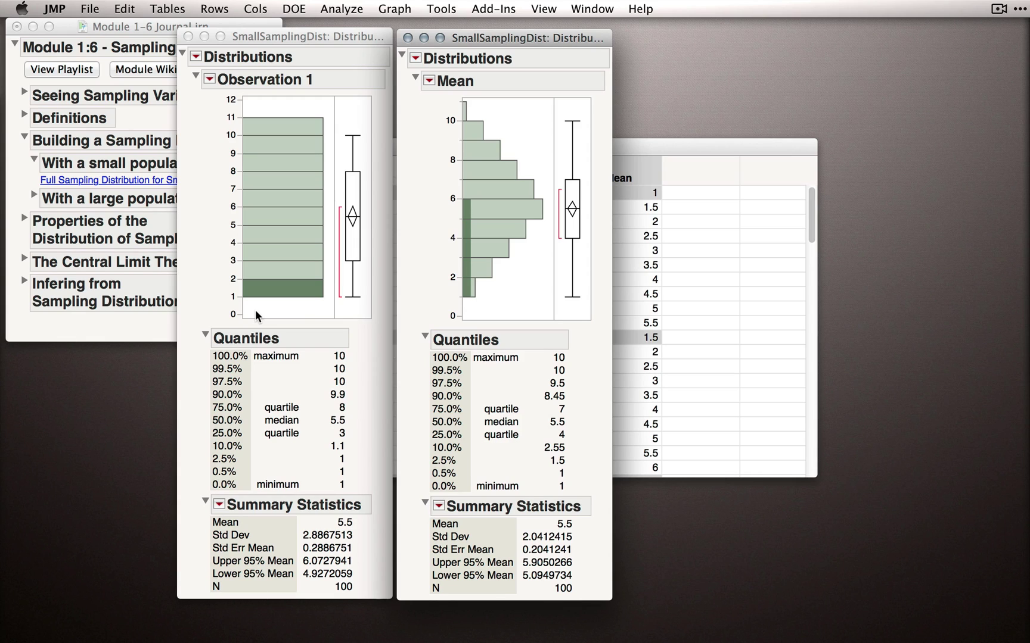
left_click(489, 307)
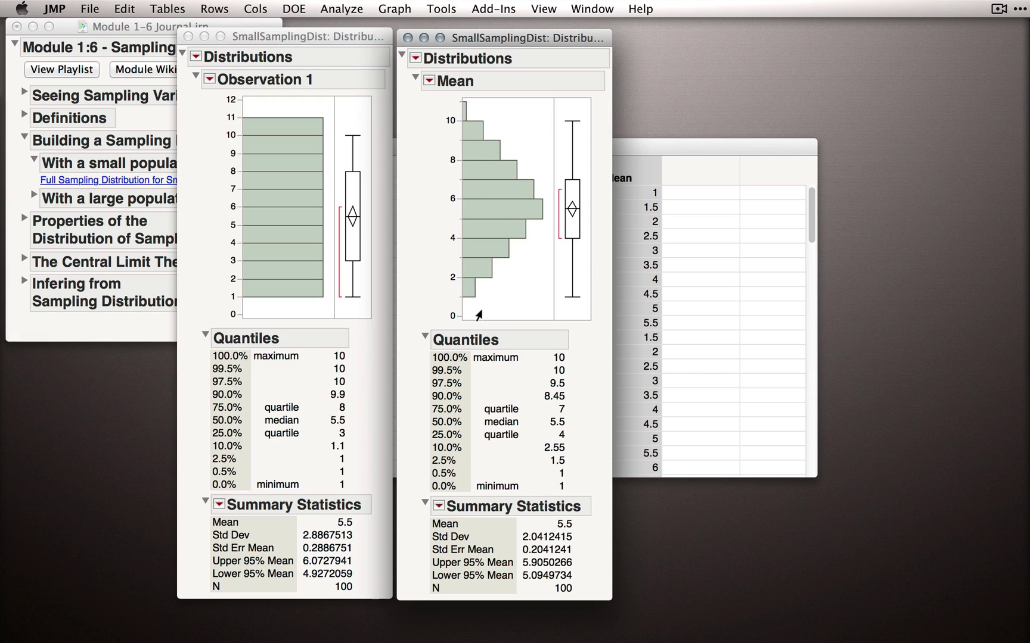
Step: Use the Grabber tool to shrink the Mean histogram bins, then select its lowest bar
left_click(441, 9)
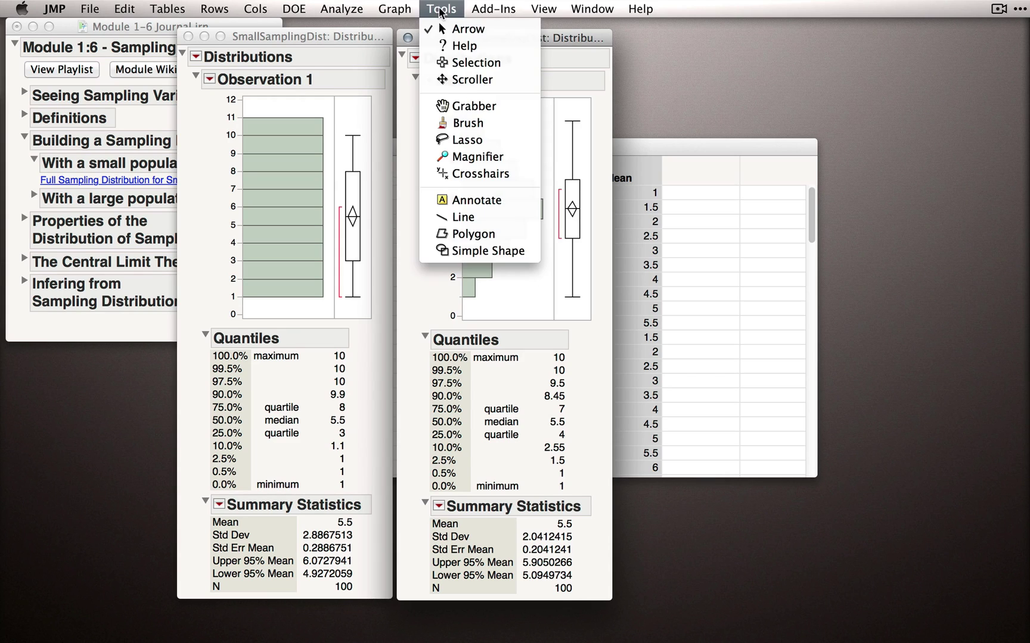
left_click(453, 106)
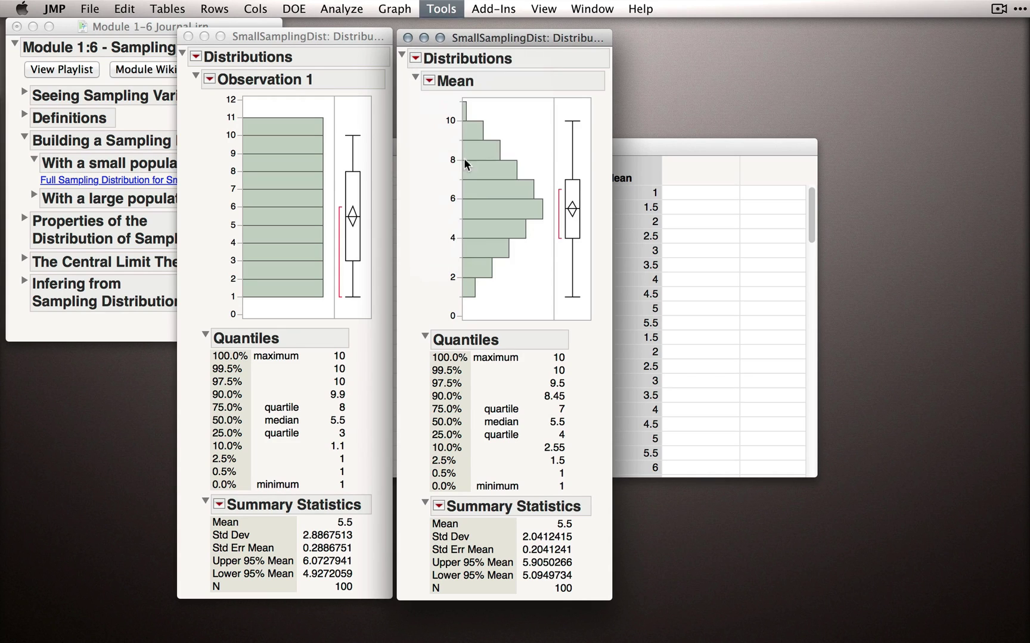
left_click_drag(487, 200, 529, 197)
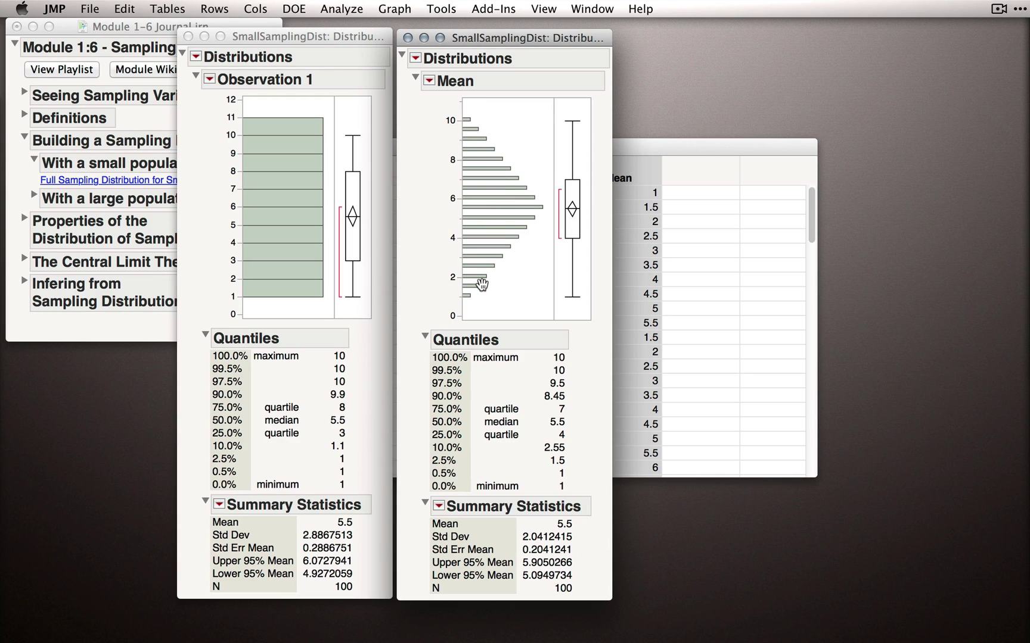
left_click(465, 295)
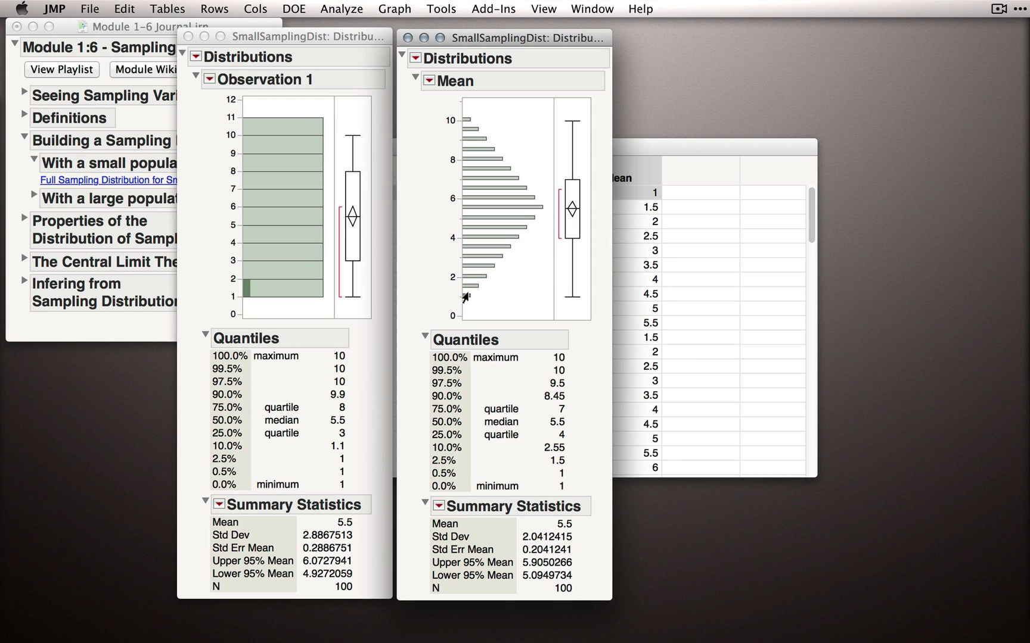
Step: View the linked row in the SmallSamplingDist table, then return the Mean report to the front
left_click(641, 145)
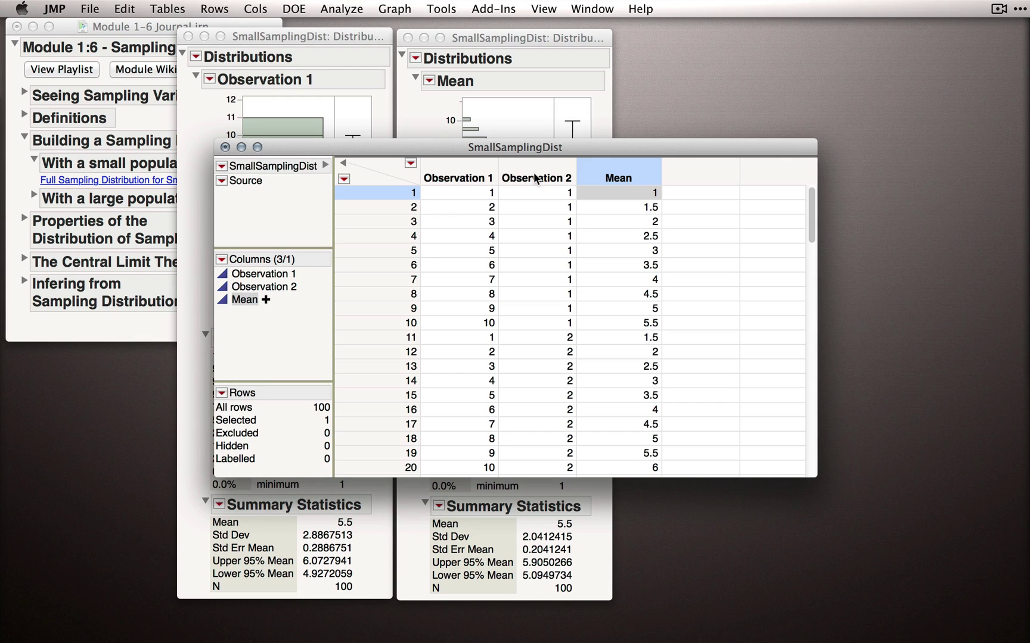
left_click(554, 41)
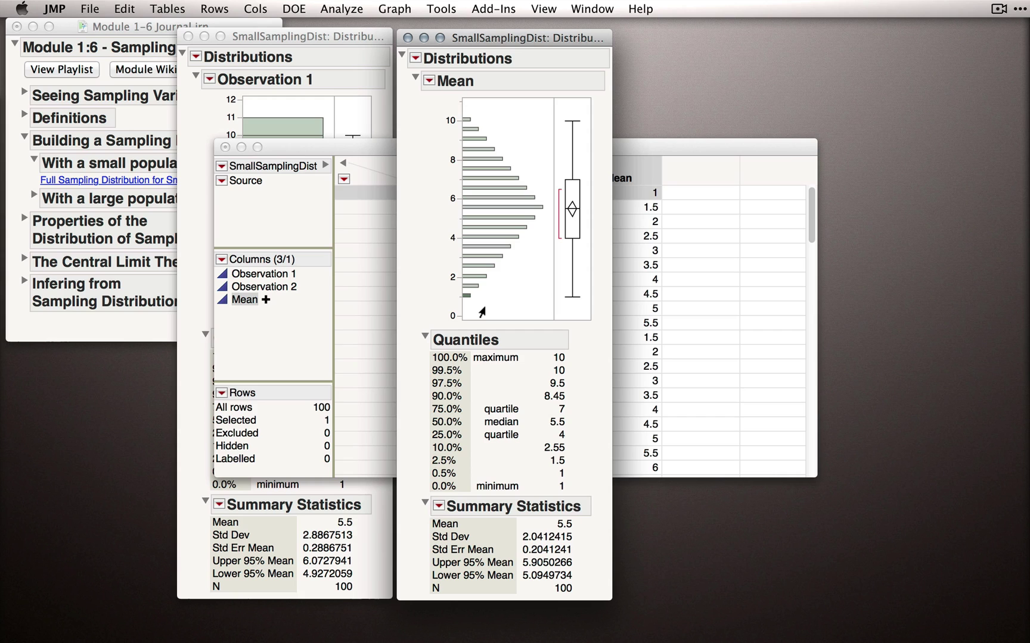
Step: Clear the bar selection and run Fit Y by X with Observation 1 as Y and Observation 2 as X
left_click(481, 308)
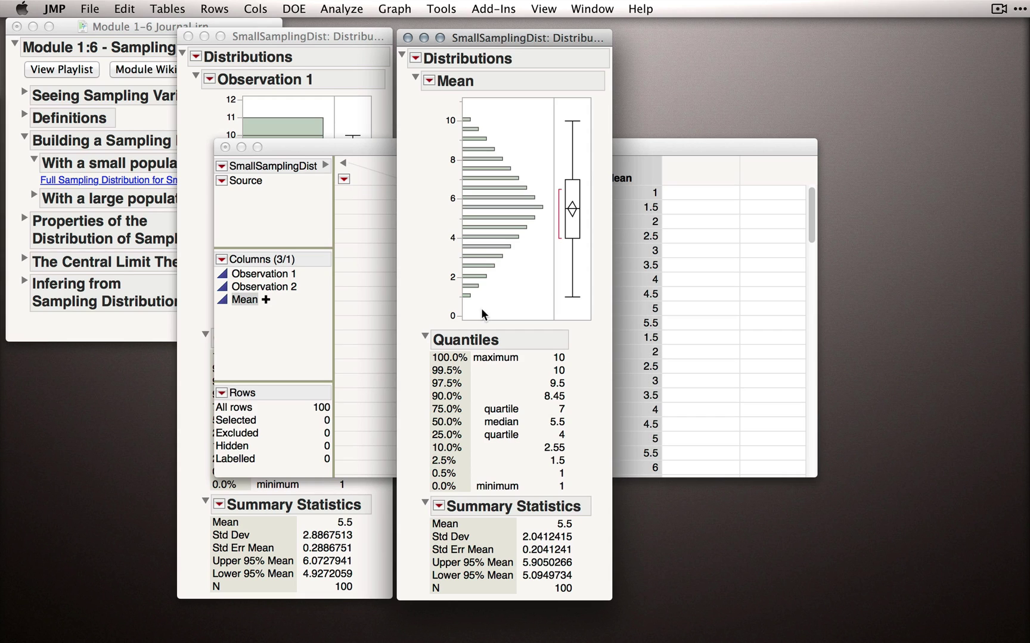
left_click(341, 8)
left_click(360, 45)
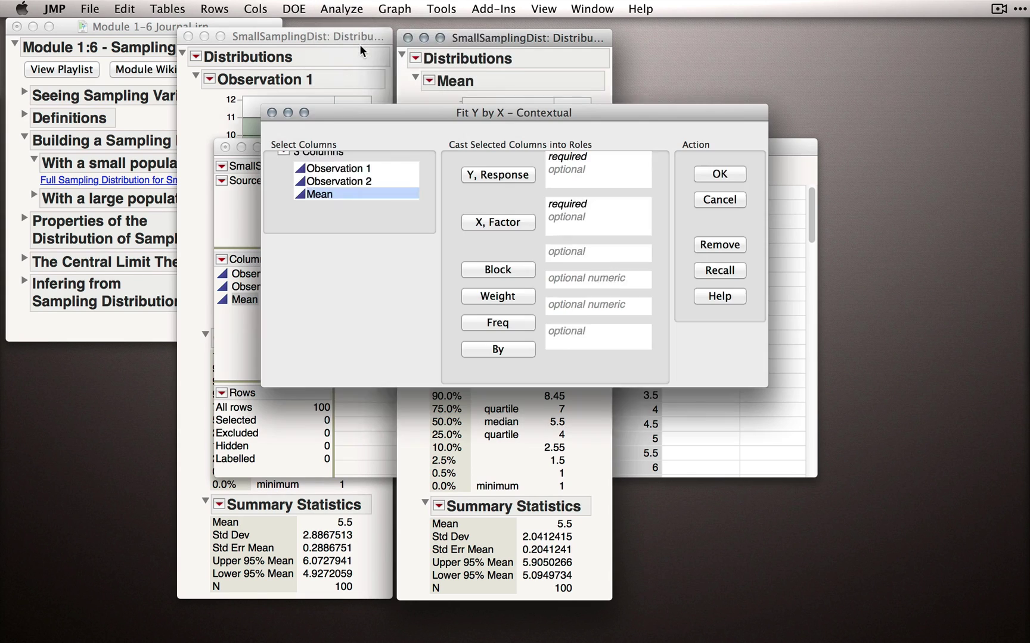
left_click(378, 188)
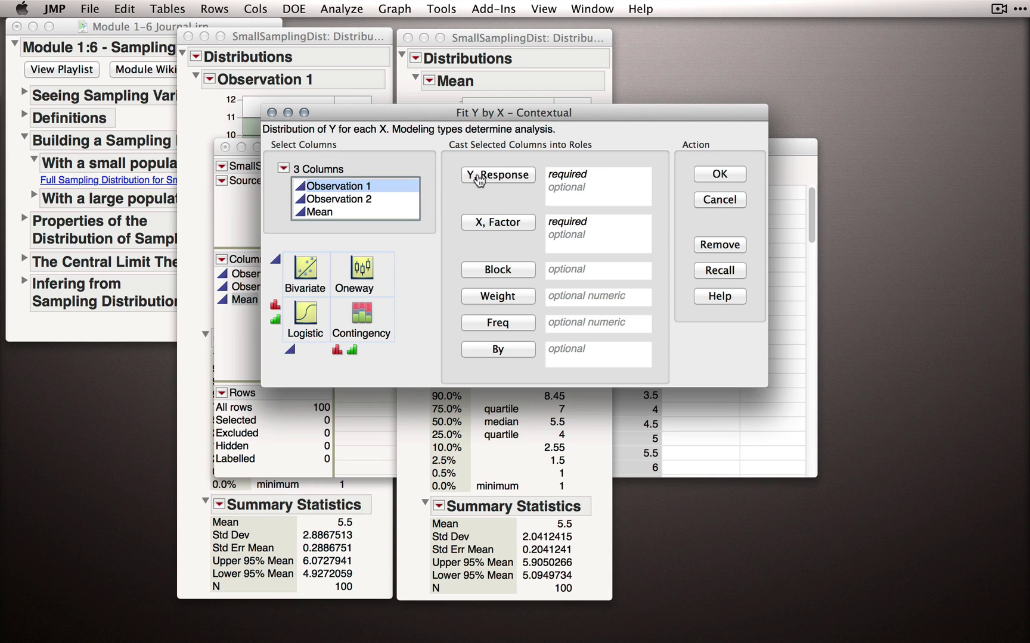
left_click(481, 179)
left_click(383, 212)
left_click(373, 199)
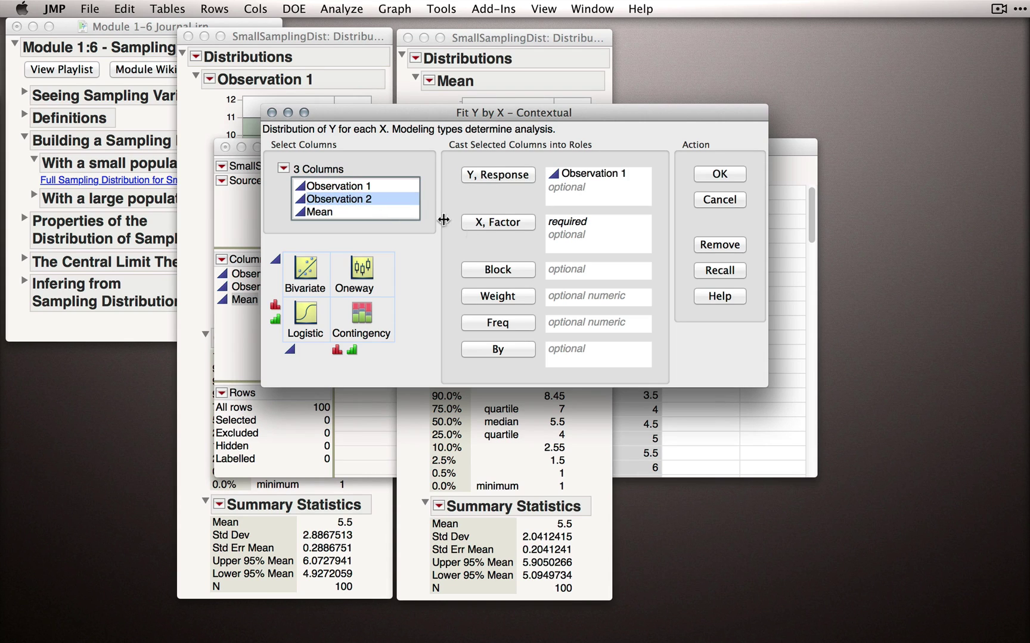
left_click(498, 222)
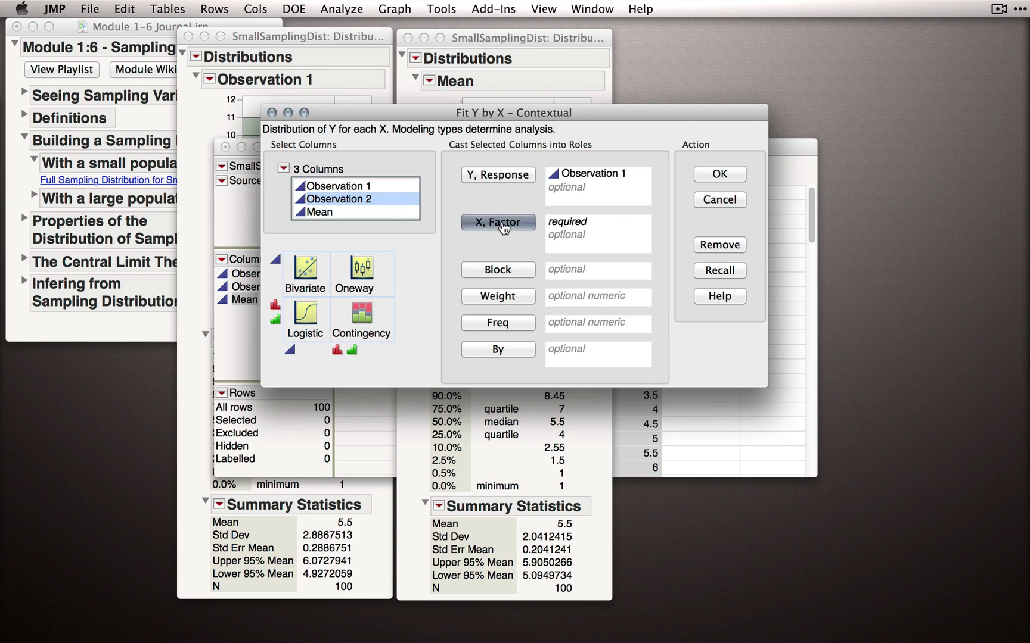
left_click(721, 174)
left_click_drag(646, 44, 276, 150)
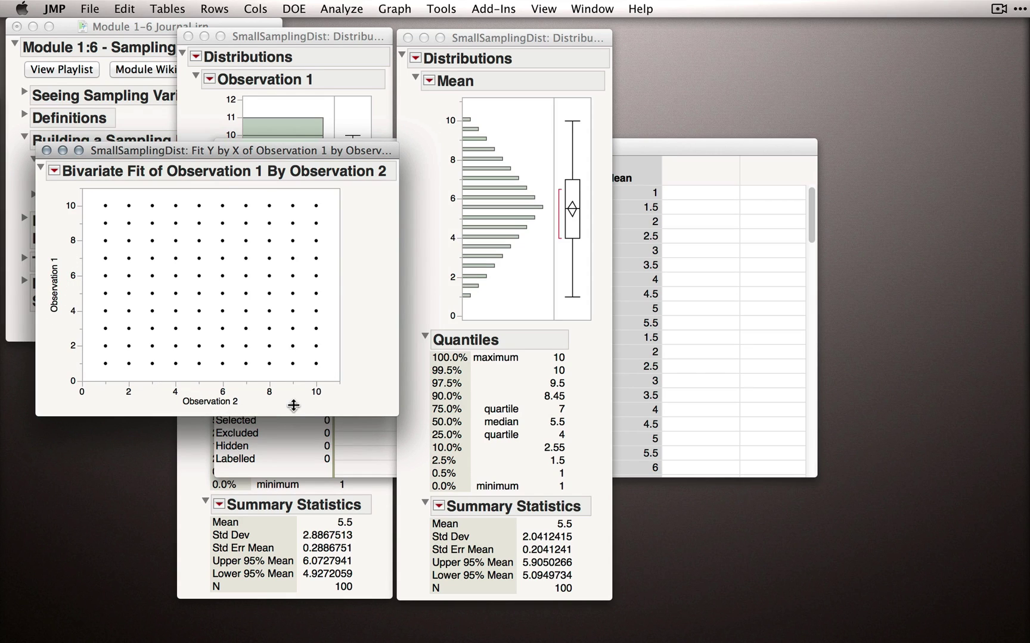
Step: Select the lowest Mean bar, then the scatterplot points (1,1) and (10,10) to compare linked selections
left_click(500, 302)
left_click(467, 294)
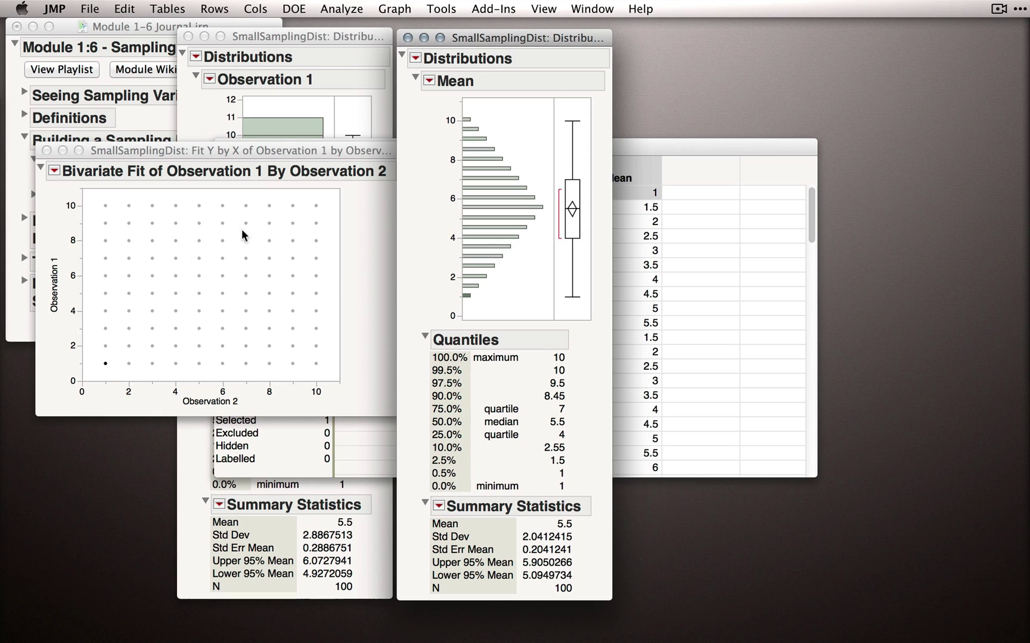
left_click(290, 150)
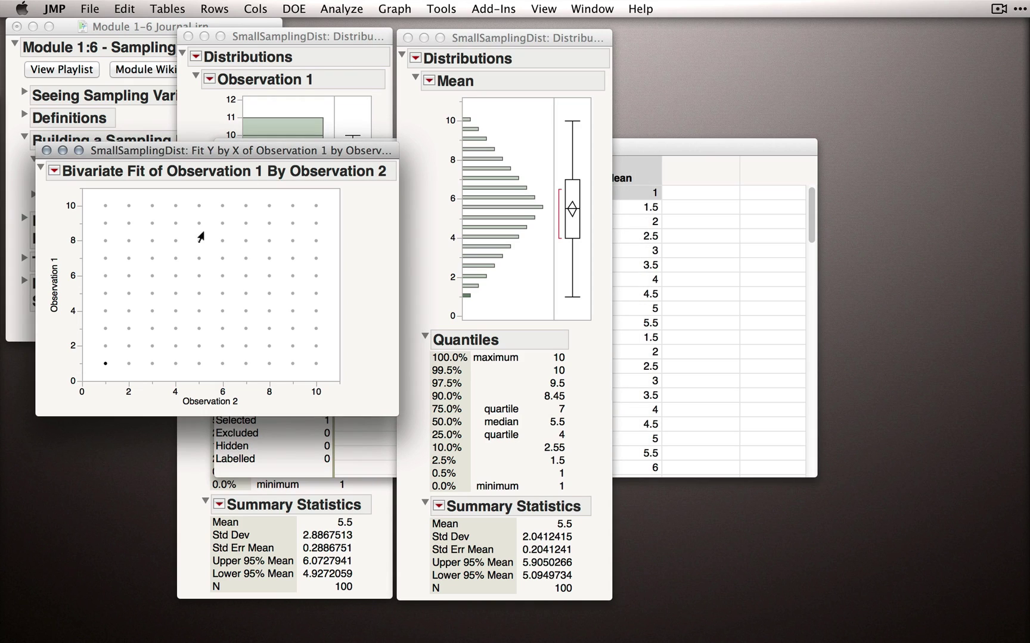
mouse_move(211, 202)
left_mouse_down()
mouse_move(233, 239)
mouse_move(232, 375)
mouse_move(231, 204)
left_mouse_up()
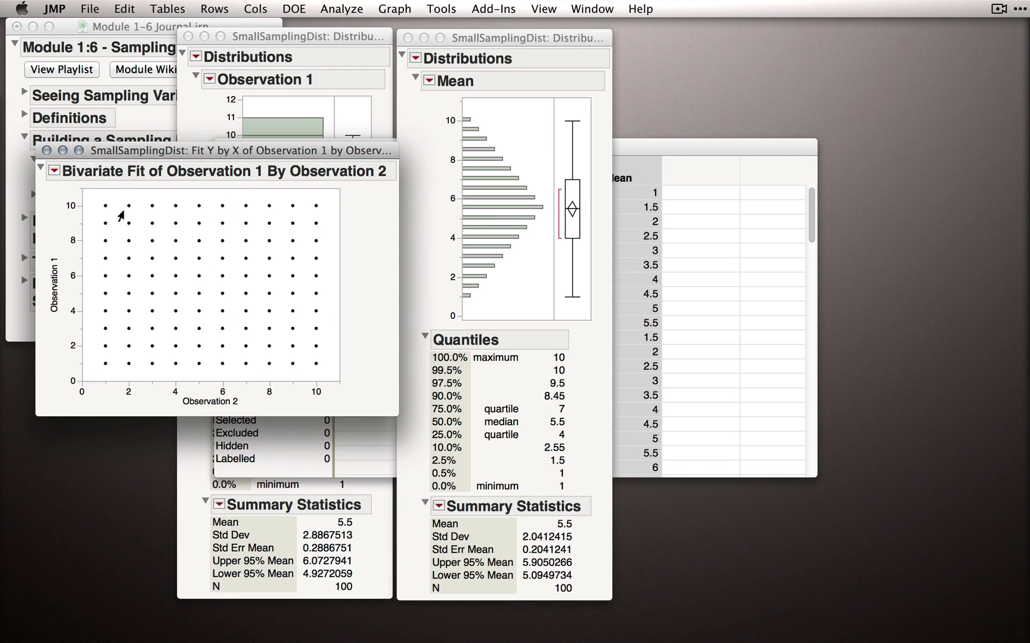
left_click(103, 364)
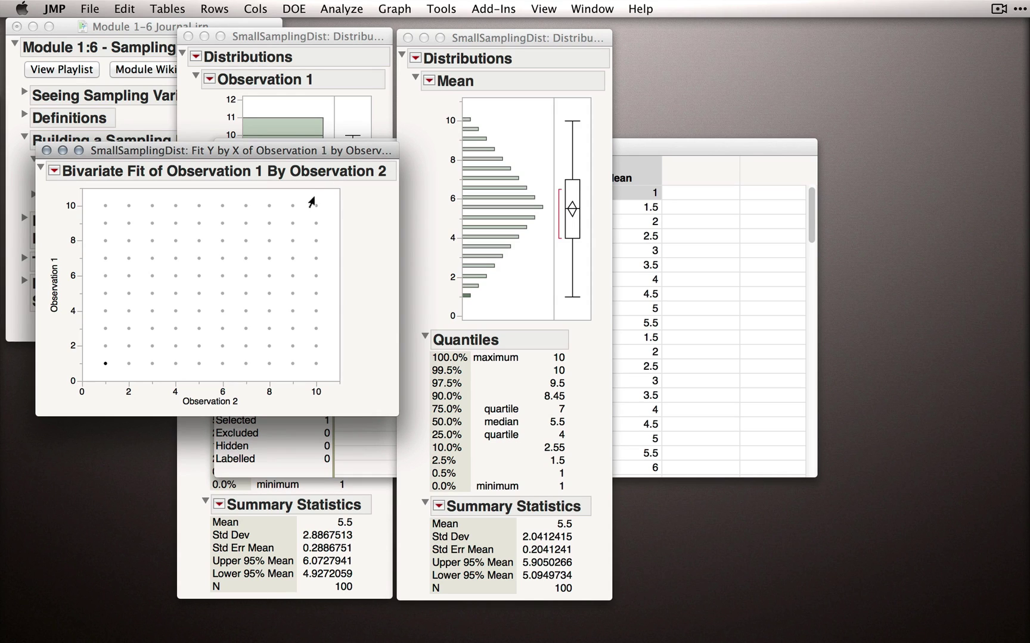
left_click(316, 206)
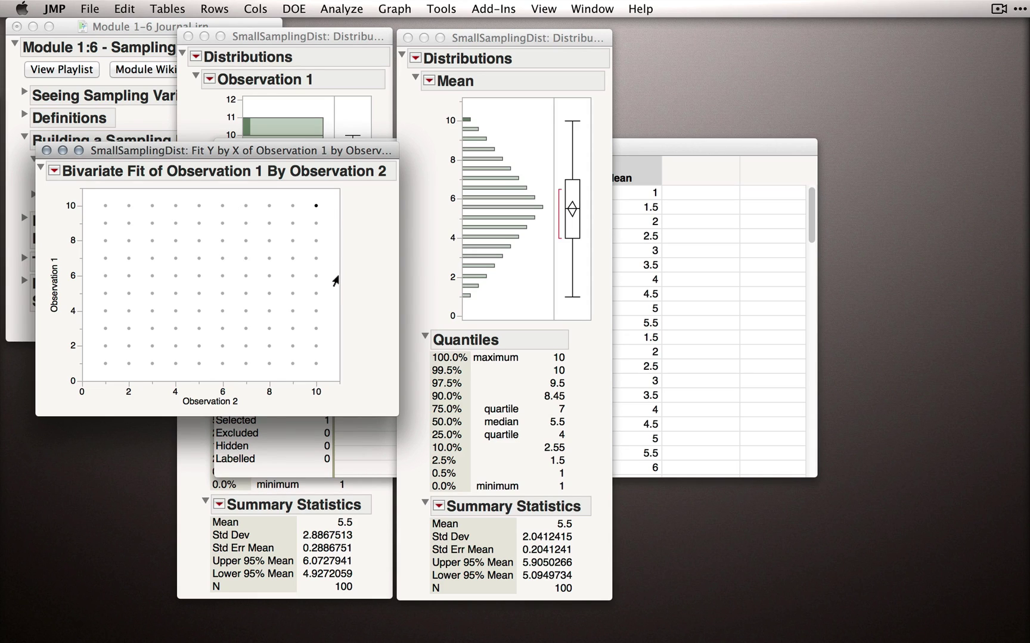
left_click(542, 192)
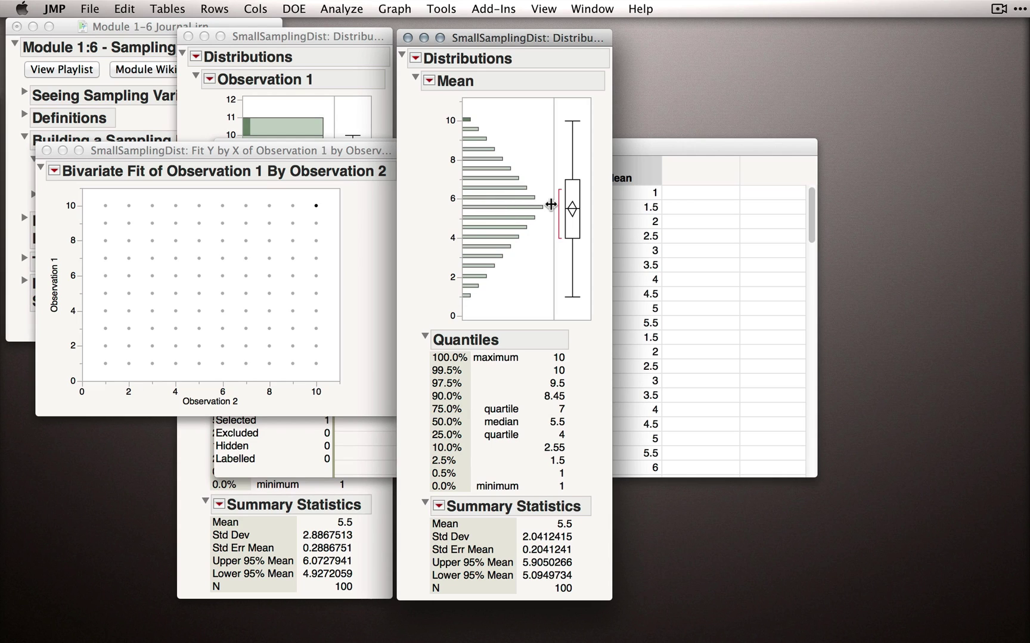
Step: Select the four central Mean bars, 4.5 to 6, highlighting 36 pairings in the scatterplot
left_click_drag(544, 192, 478, 225)
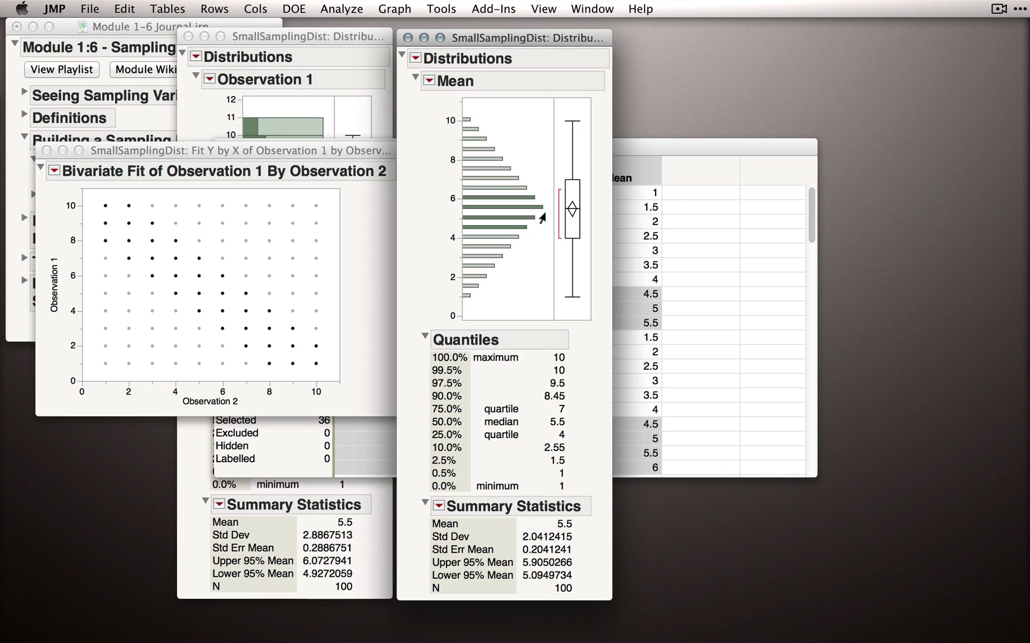
Step: Select the lowest Mean histogram bar at 1, highlighting the single point where both observations are 1
left_click(465, 296)
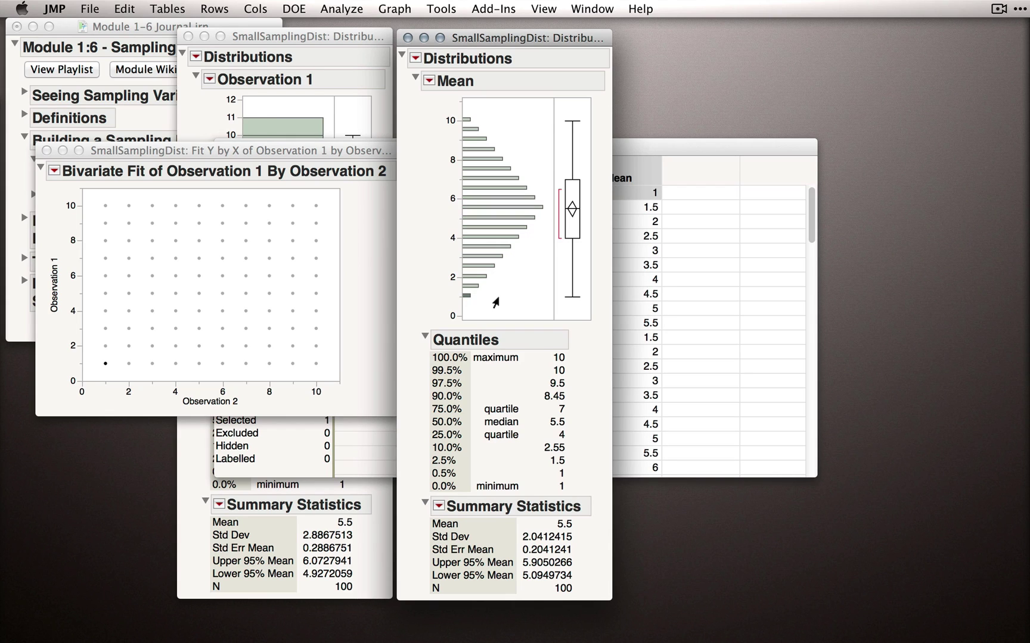